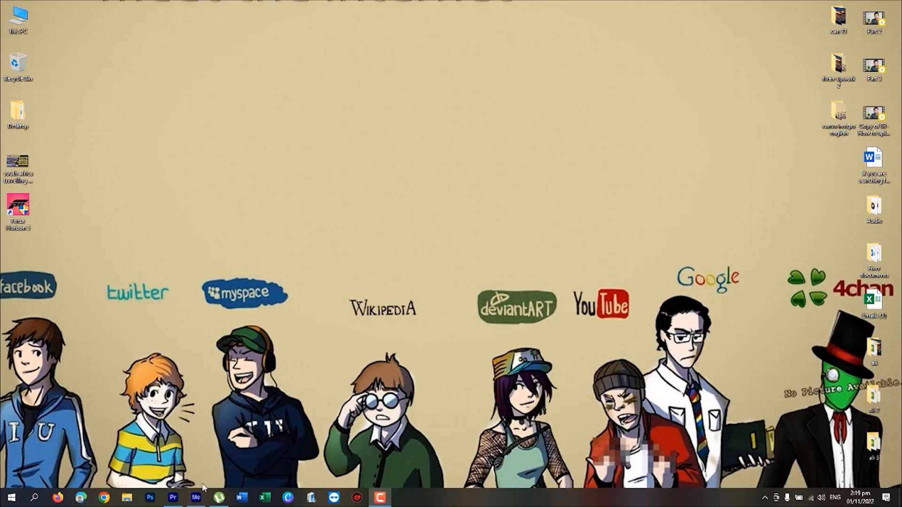
Switch to Premiere Pro, and switch from there to Media Encoder to view its export queue.
{"action": "left_click", "coordinate": [173, 497]}
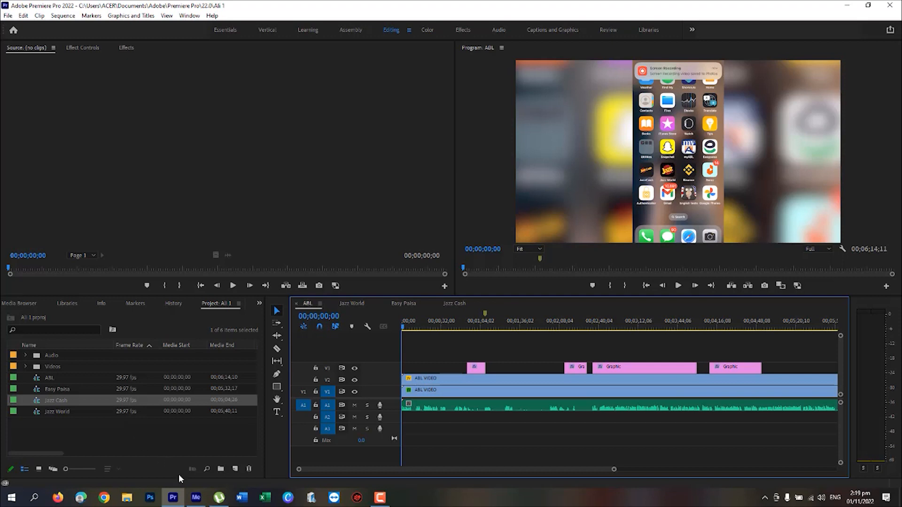
{"action": "mouse_move", "coordinate": [202, 506]}
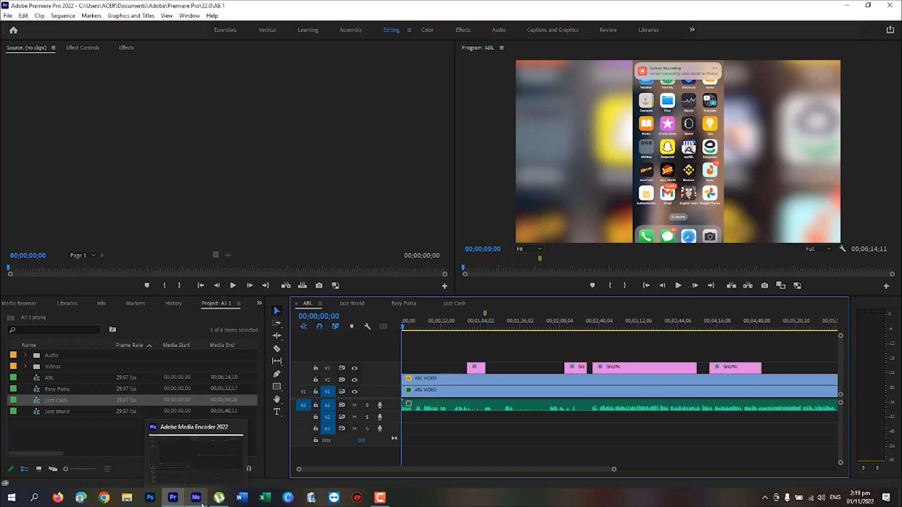
{"action": "left_click", "coordinate": [201, 502]}
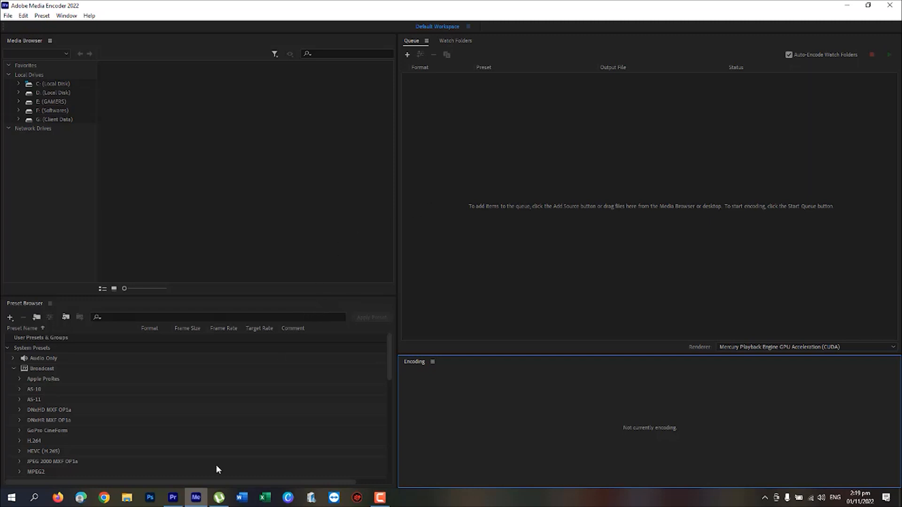
Return to Premiere Pro and look through the Jazz World, Easy Paisa and Jazz Cash sequences, ending on ABL.
{"action": "left_click", "coordinate": [848, 5]}
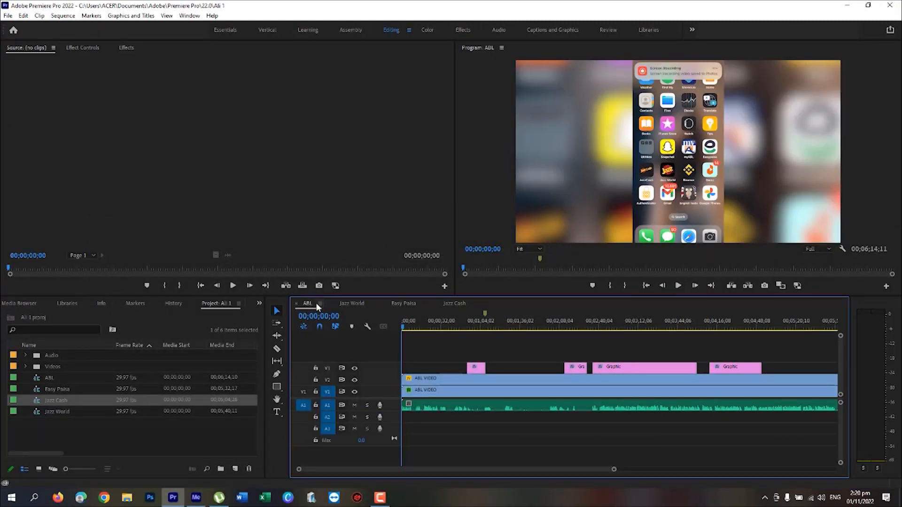
{"action": "left_click", "coordinate": [350, 304]}
{"action": "left_click", "coordinate": [403, 304]}
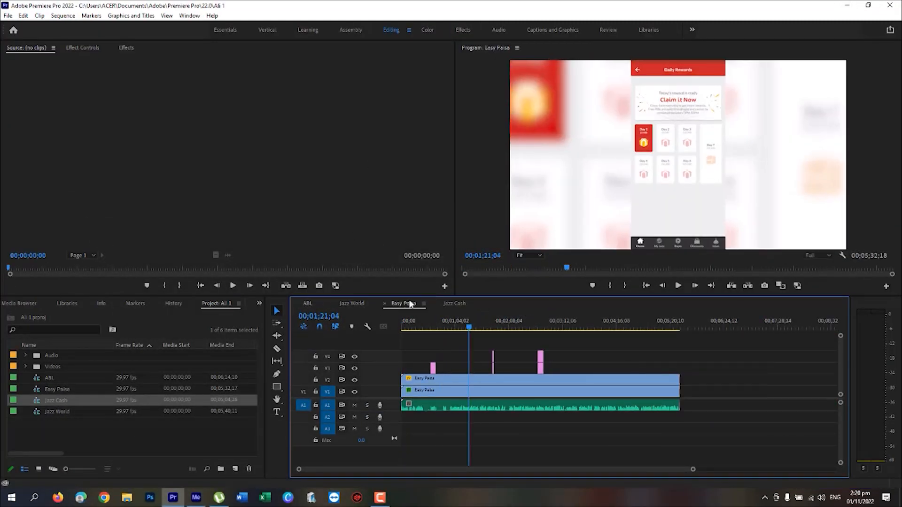
{"action": "left_click", "coordinate": [457, 303]}
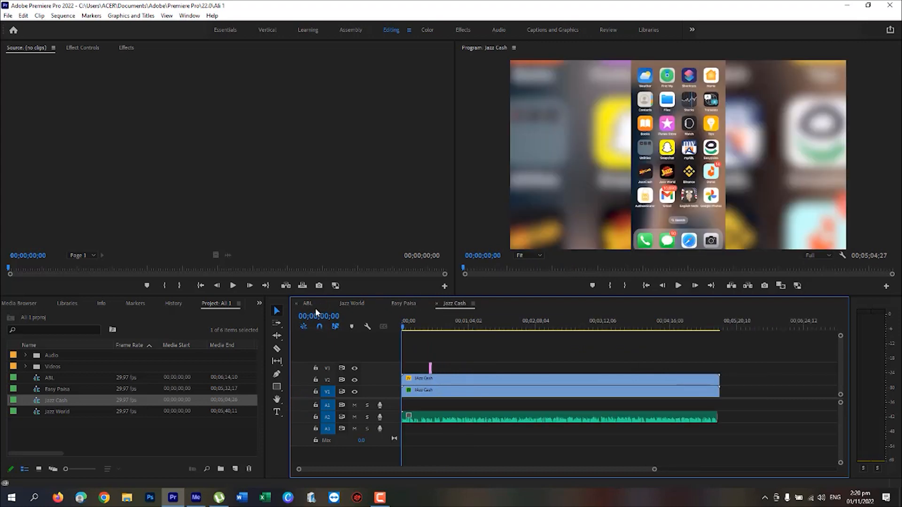
{"action": "left_click", "coordinate": [316, 309]}
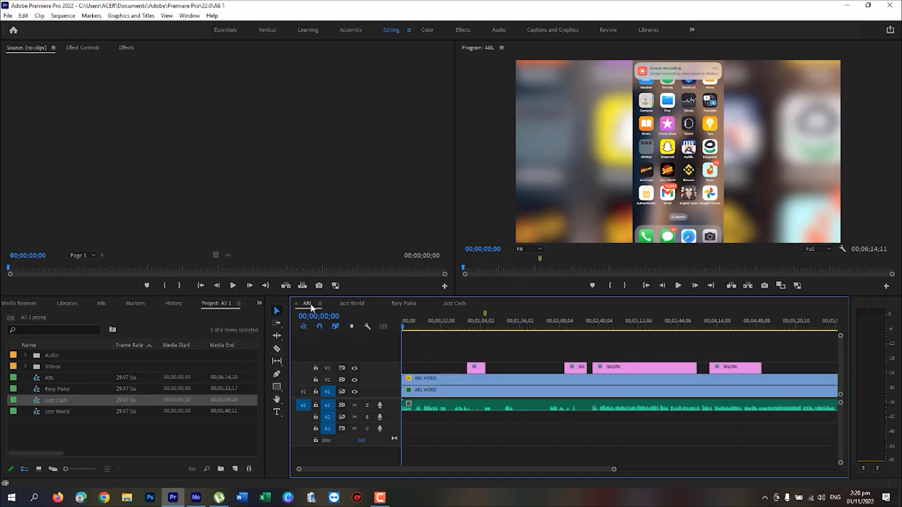
Send the ABL sequence to the Media Encoder queue with the current export settings.
{"action": "left_click", "coordinate": [7, 16]}
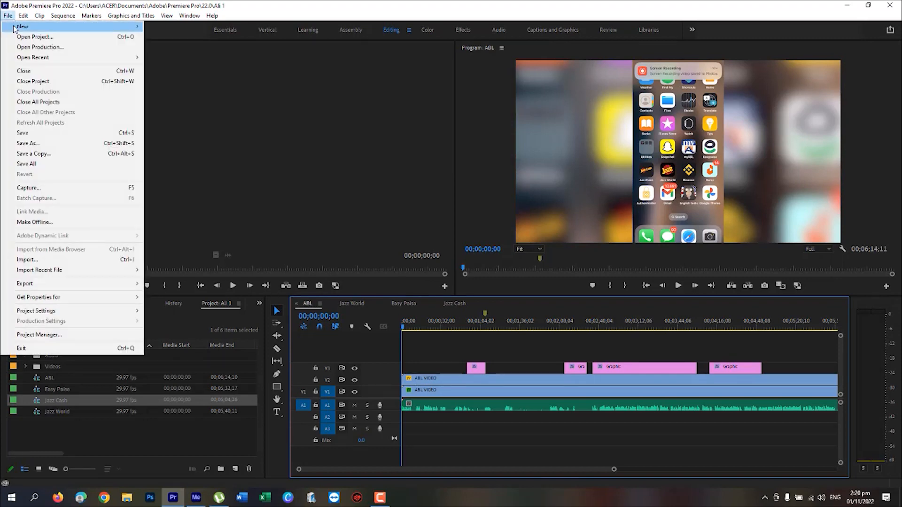
{"action": "left_click", "coordinate": [308, 304]}
{"action": "left_click", "coordinate": [435, 325]}
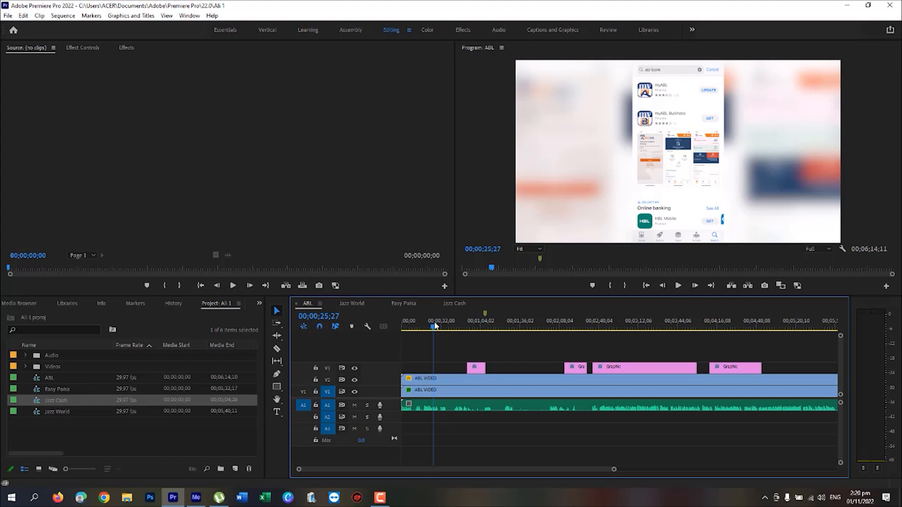
{"action": "left_click", "coordinate": [9, 16]}
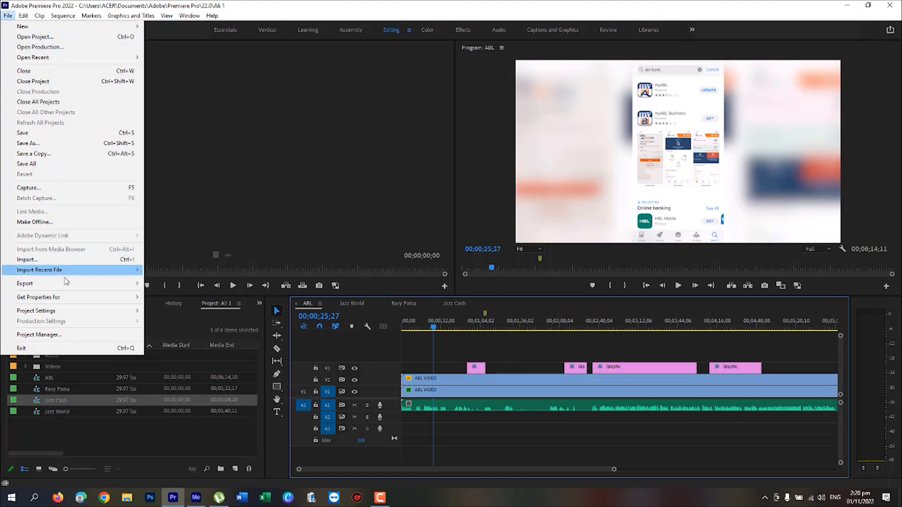
{"action": "mouse_move", "coordinate": [71, 284]}
{"action": "left_click", "coordinate": [165, 285]}
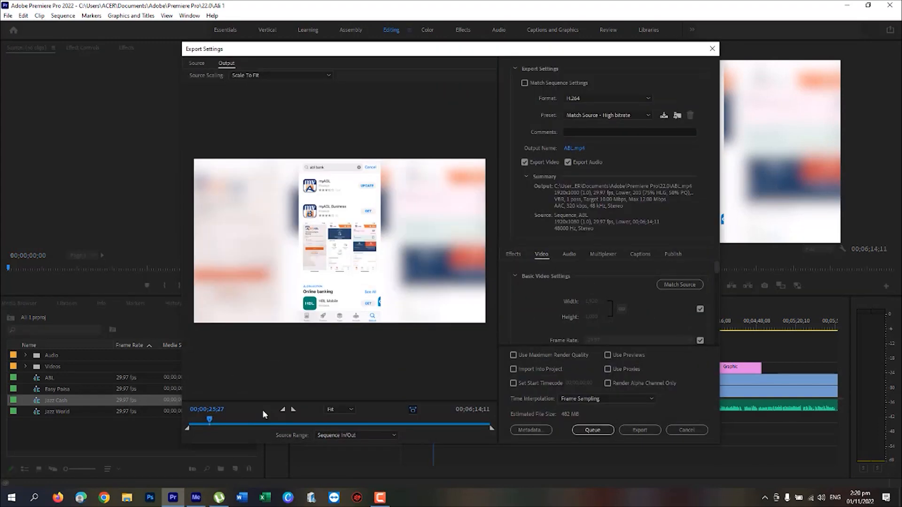
{"action": "left_click_drag", "start_coordinate": [305, 50], "coordinate": [305, 39]}
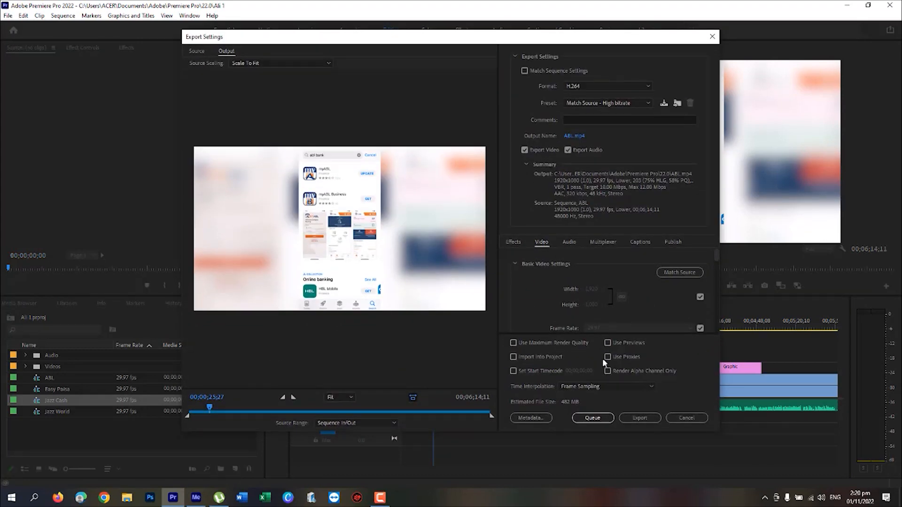
{"action": "left_click", "coordinate": [593, 419]}
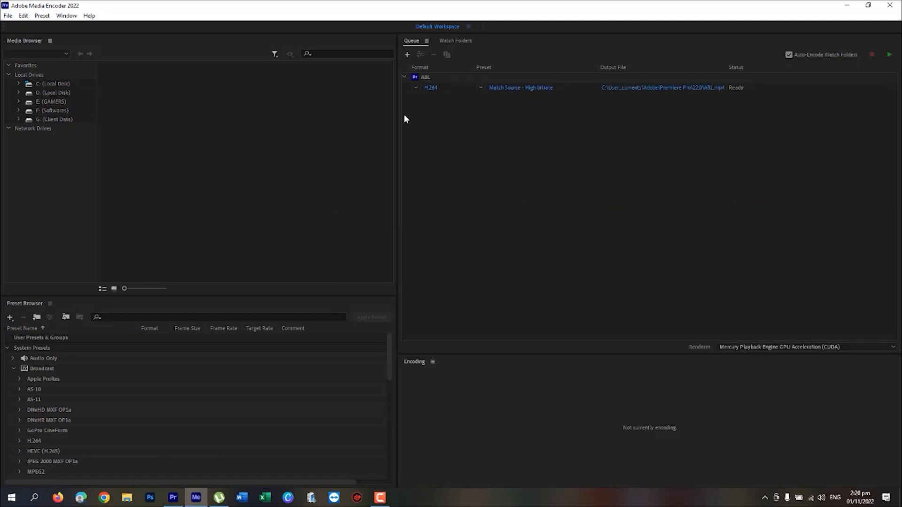
Return to Premiere Pro and add the Jazz World sequence to the Media Encoder queue.
{"action": "left_click", "coordinate": [847, 5]}
{"action": "left_click", "coordinate": [361, 305]}
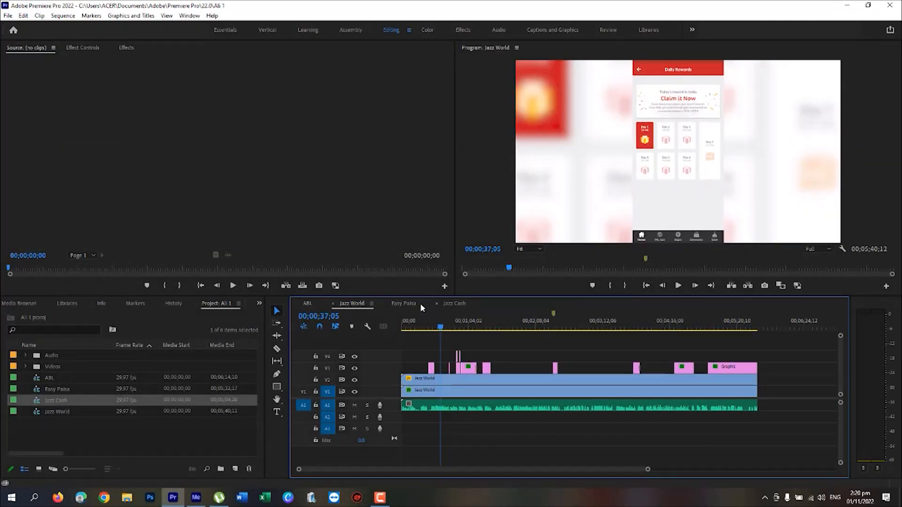
{"action": "left_click", "coordinate": [8, 16]}
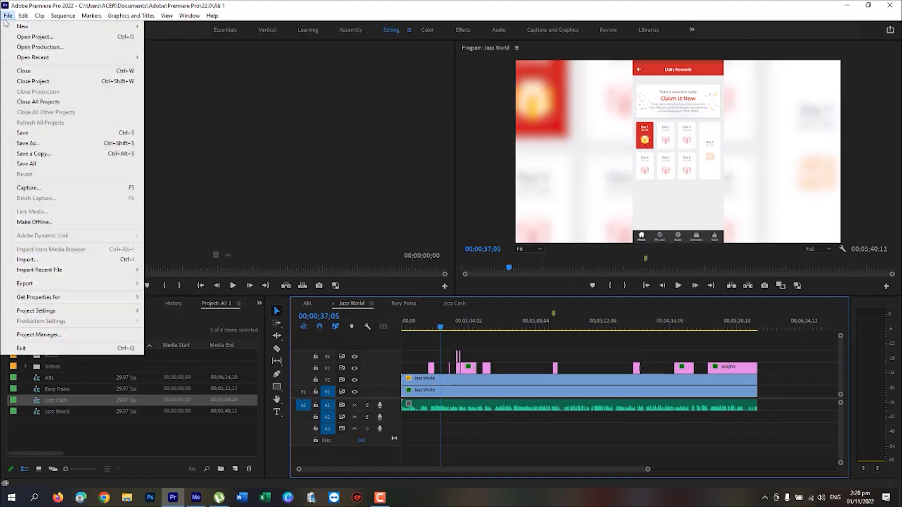
{"action": "mouse_move", "coordinate": [71, 286]}
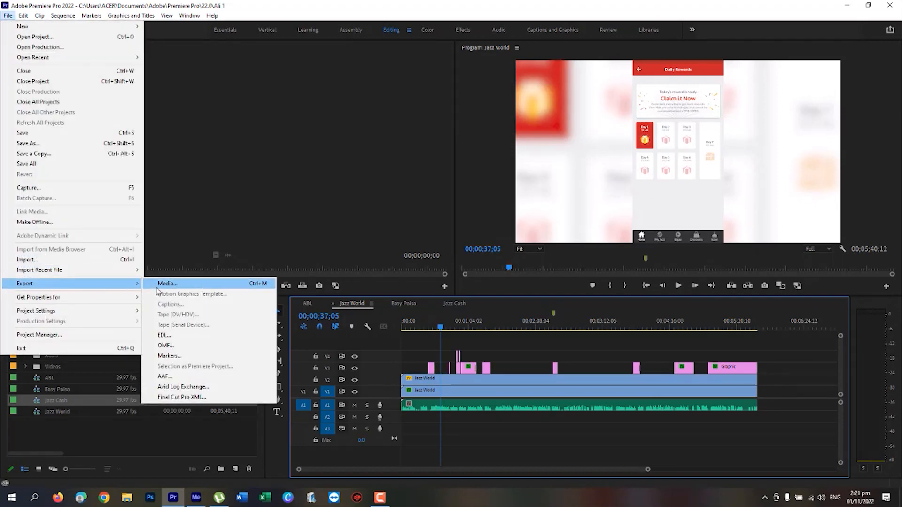
{"action": "left_click", "coordinate": [158, 290]}
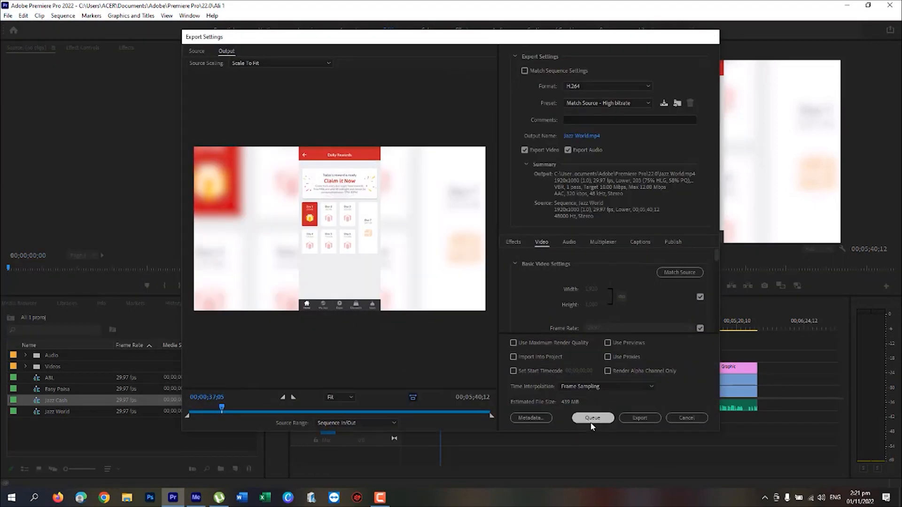
{"action": "left_click", "coordinate": [591, 422]}
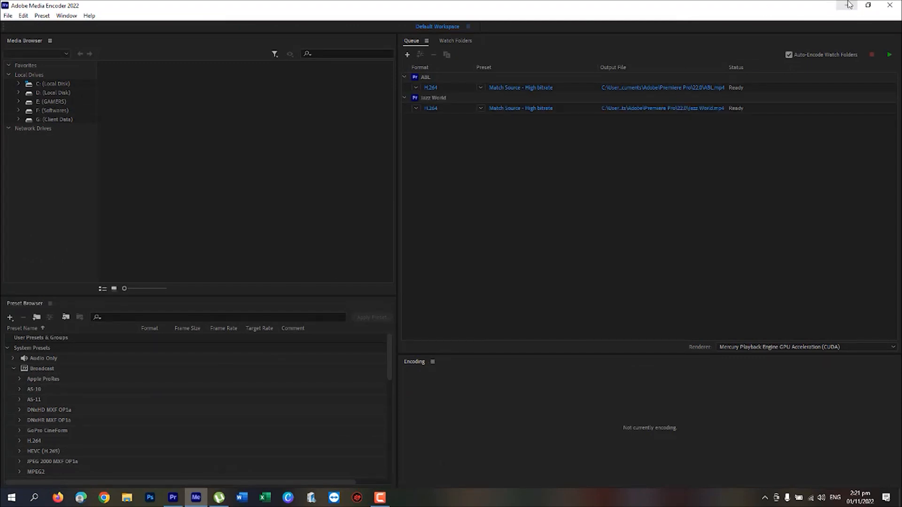
Go back to Premiere Pro and queue the Easy Paisa sequence for export in Media Encoder.
{"action": "left_click", "coordinate": [849, 5]}
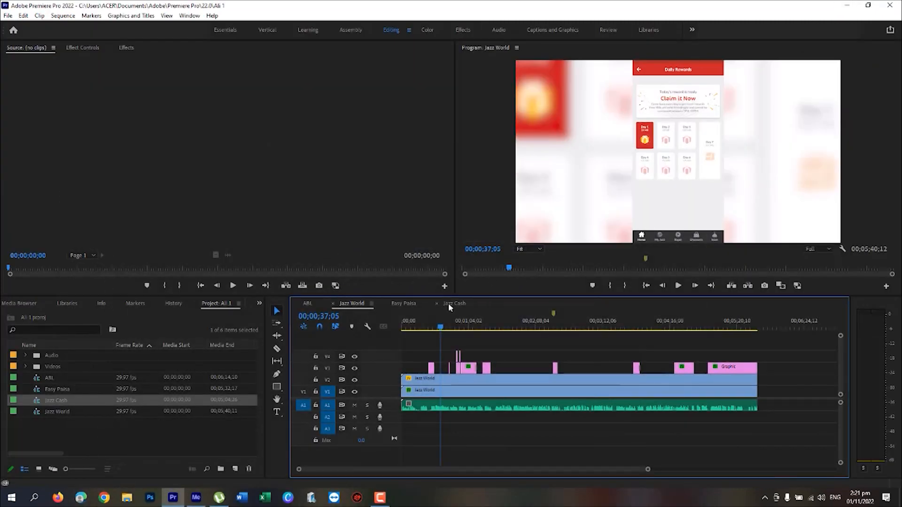
{"action": "left_click", "coordinate": [403, 304]}
{"action": "left_click", "coordinate": [8, 15]}
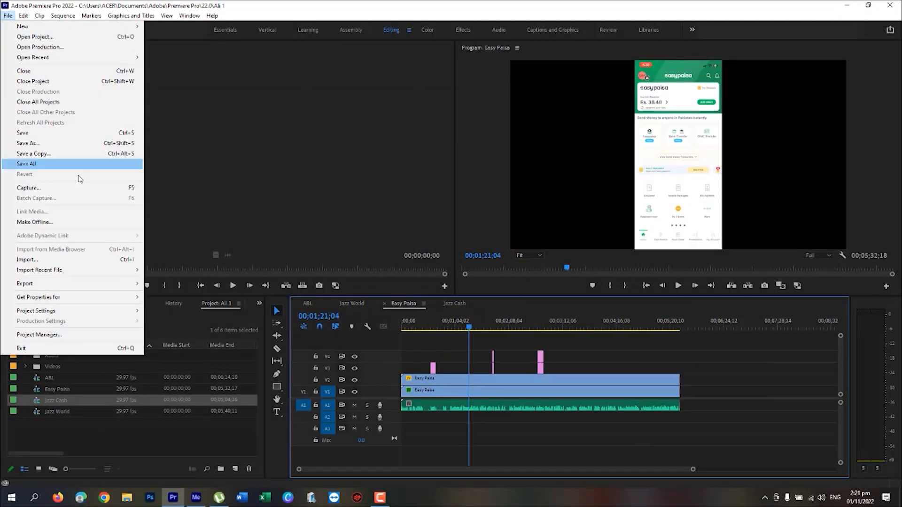
{"action": "mouse_move", "coordinate": [114, 283]}
{"action": "left_click", "coordinate": [182, 287]}
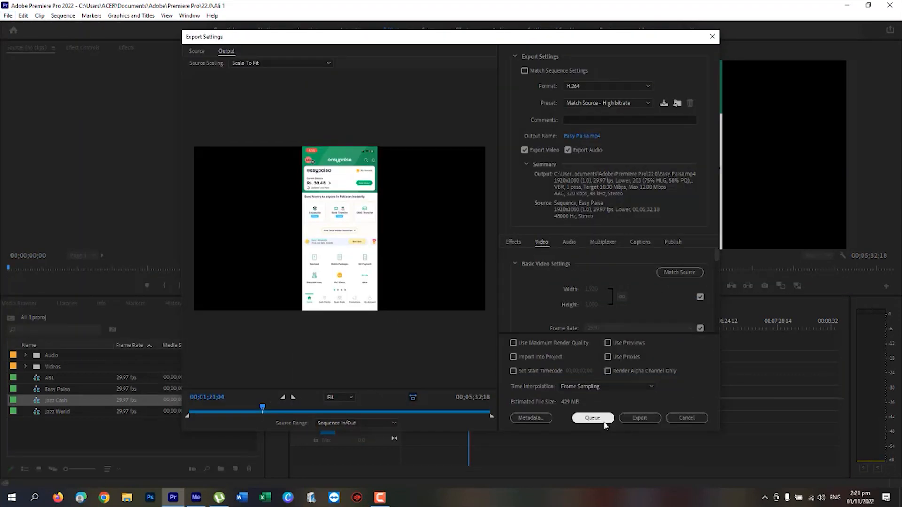
{"action": "left_click", "coordinate": [592, 418]}
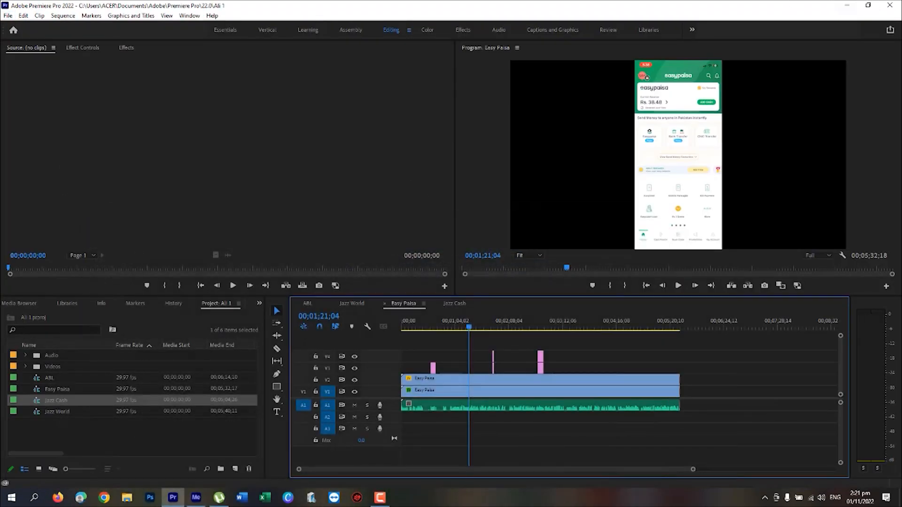
Switch to the Jazz Cash sequence in Premiere Pro and send it to the Media Encoder queue.
{"action": "left_click", "coordinate": [8, 15]}
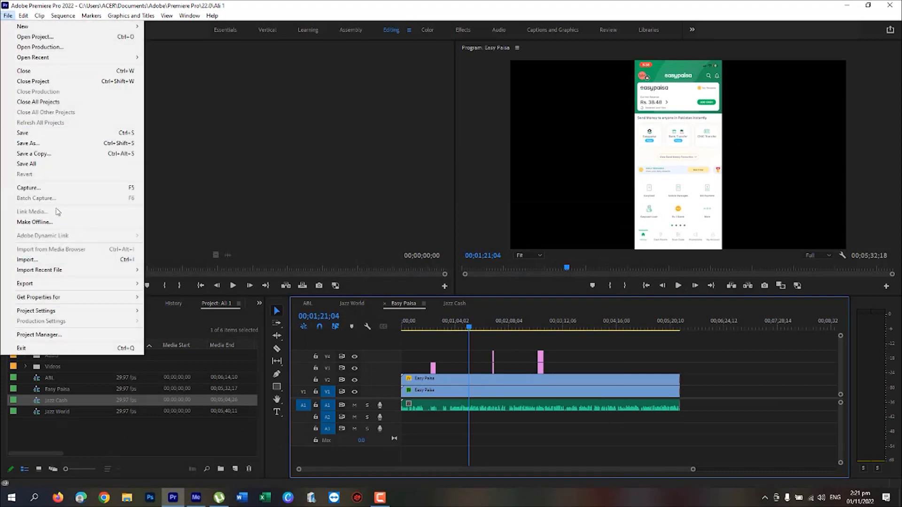
{"action": "mouse_move", "coordinate": [76, 285]}
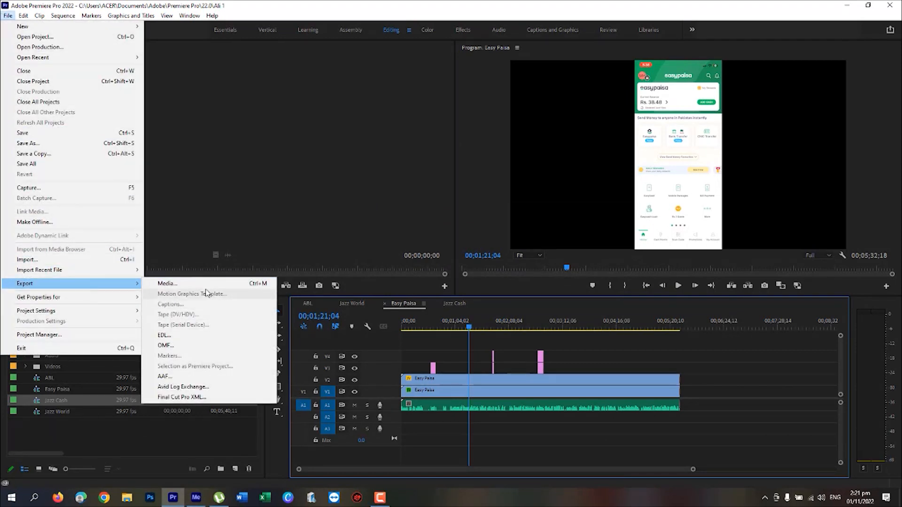
{"action": "left_click", "coordinate": [445, 303]}
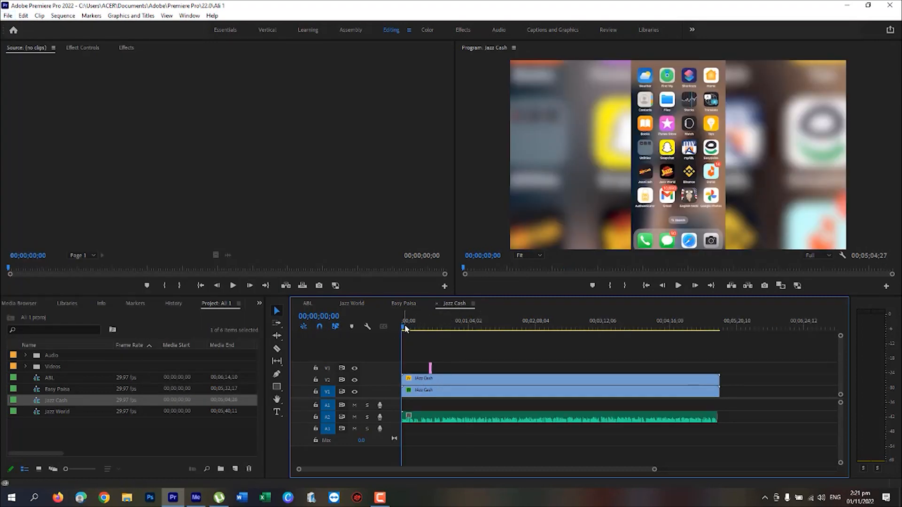
{"action": "mouse_move", "coordinate": [406, 329]}
{"action": "left_mouse_down"}
{"action": "mouse_move", "coordinate": [429, 328]}
{"action": "mouse_move", "coordinate": [408, 327]}
{"action": "left_mouse_up"}
{"action": "left_click", "coordinate": [8, 16]}
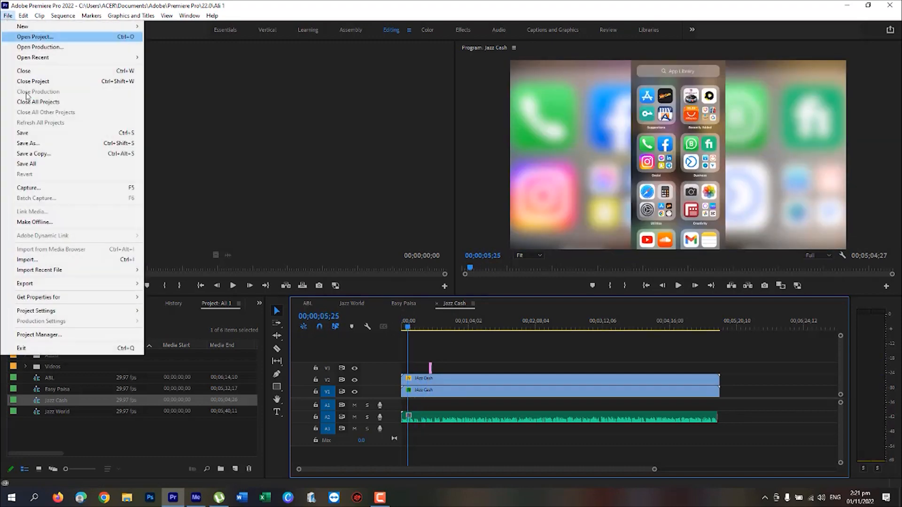
{"action": "mouse_move", "coordinate": [68, 289]}
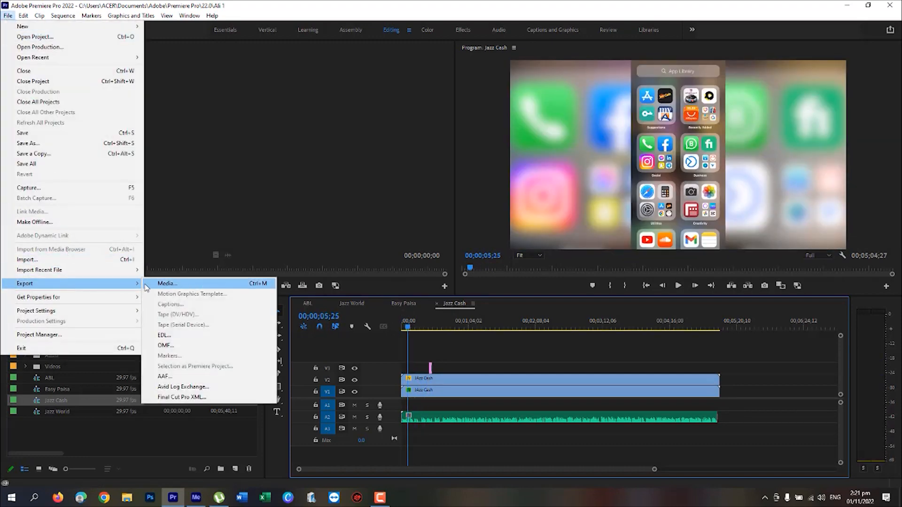
{"action": "left_click", "coordinate": [166, 284]}
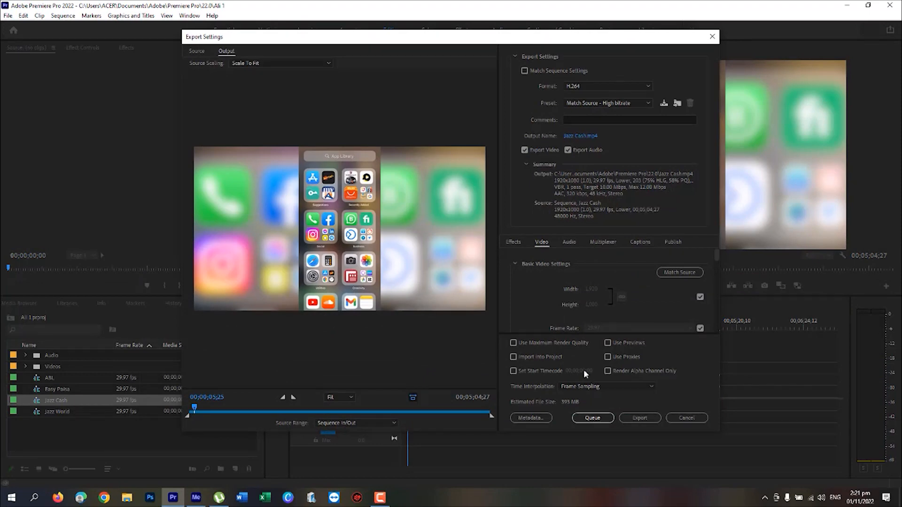
{"action": "left_click", "coordinate": [594, 418]}
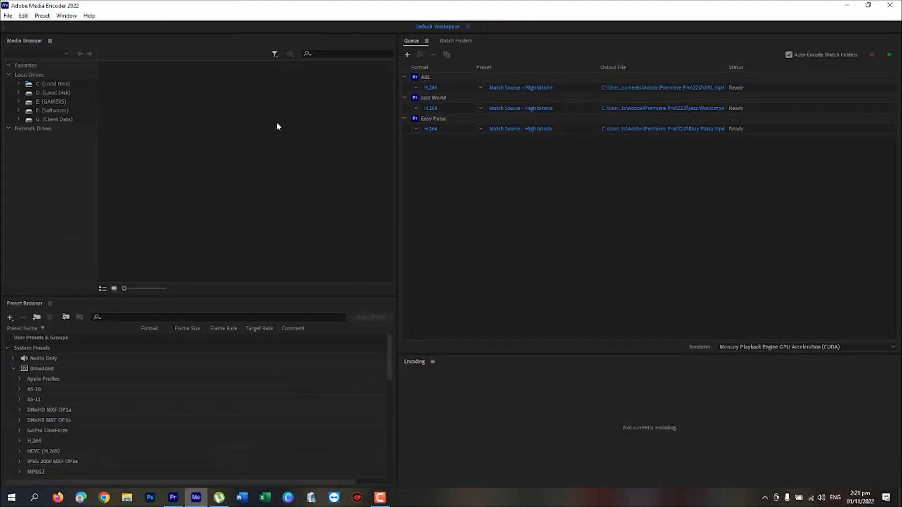
Select all four queued sequences in Media Encoder and start encoding the queue.
{"action": "left_click_drag", "start_coordinate": [474, 196], "coordinate": [426, 84]}
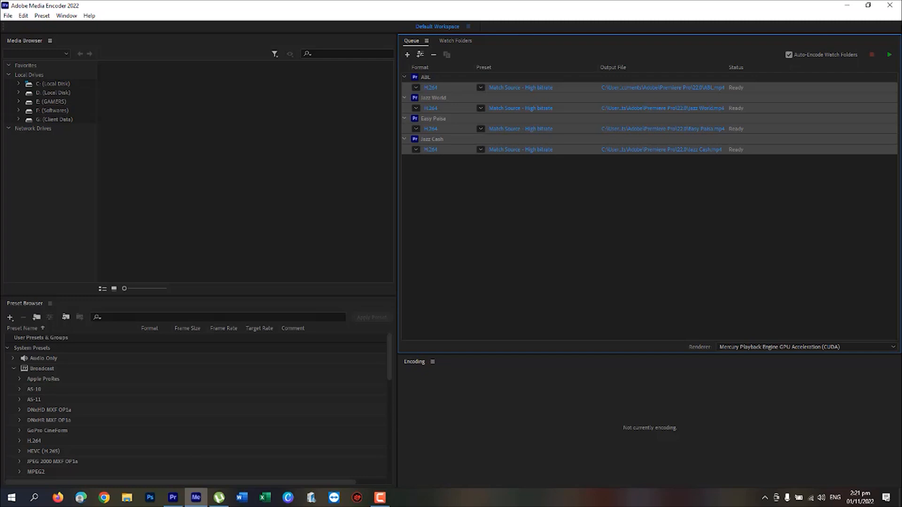
{"action": "left_click", "coordinate": [889, 56]}
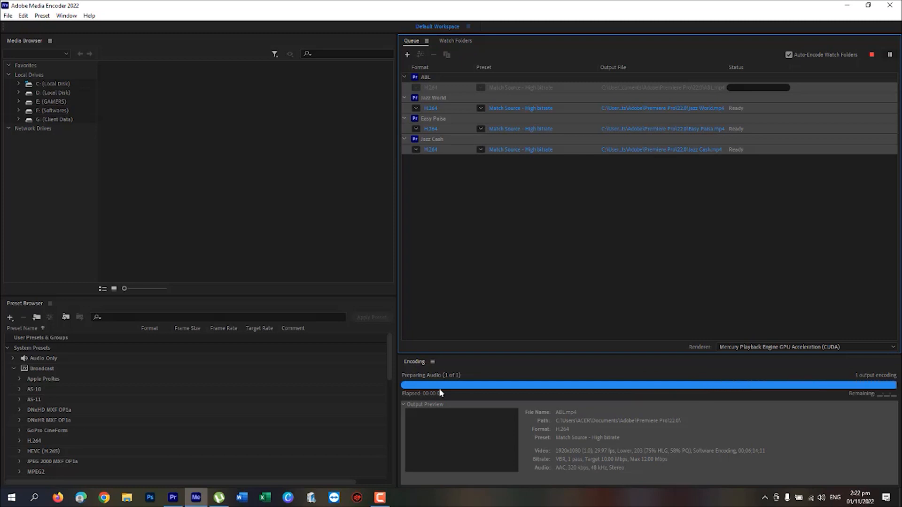
Stop the queue, choosing to finish the current file and not be asked again, and stop the running ABL encode.
{"action": "left_click", "coordinate": [869, 55]}
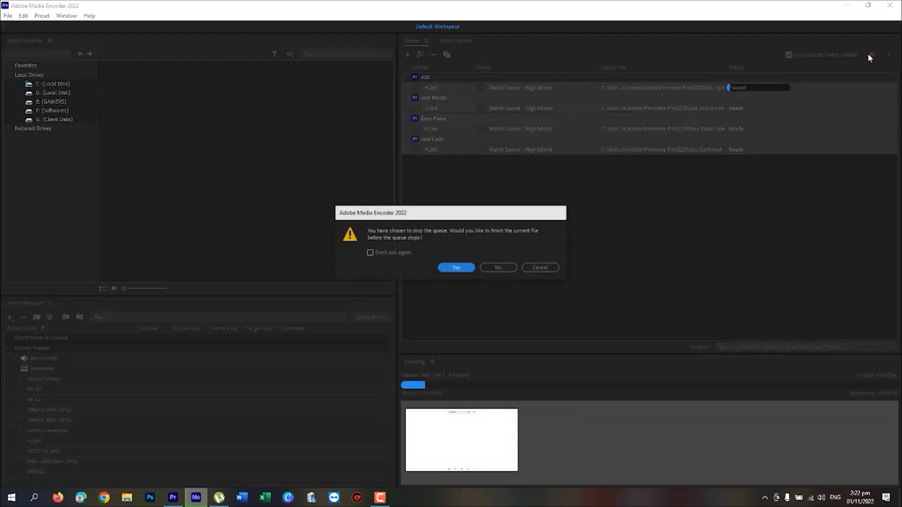
{"action": "left_click", "coordinate": [406, 253]}
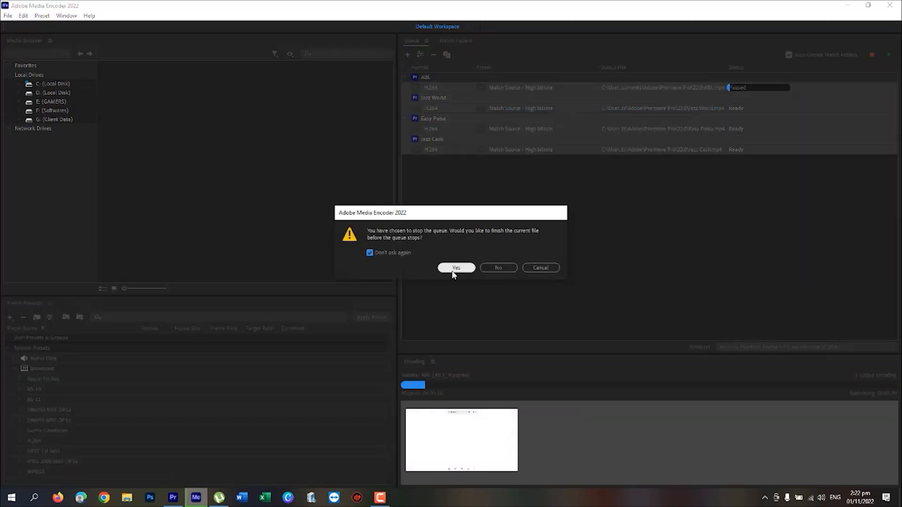
{"action": "left_click", "coordinate": [453, 269]}
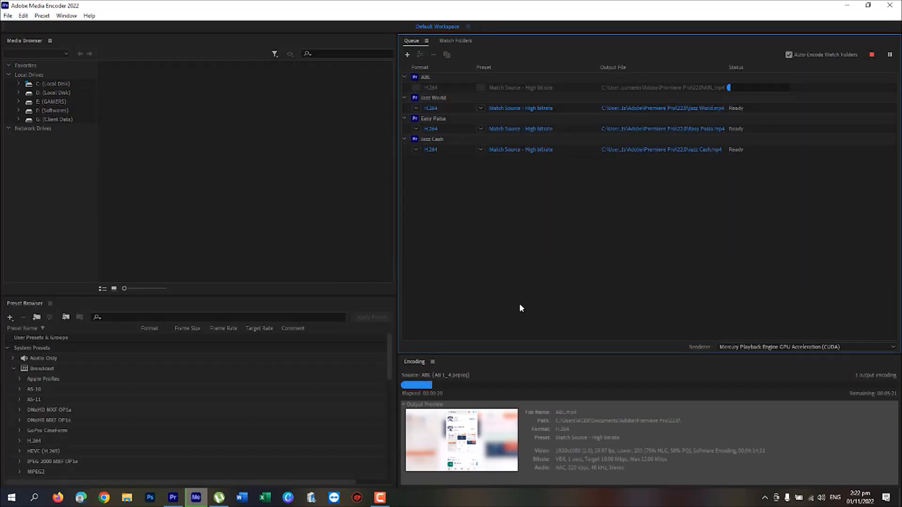
{"action": "left_click", "coordinate": [622, 88]}
{"action": "left_click", "coordinate": [872, 55]}
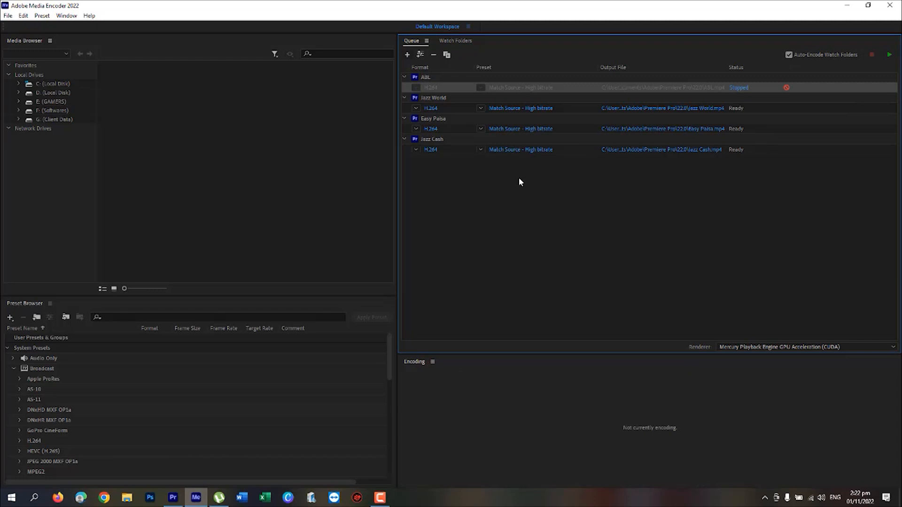
Select the ABL, Jazz World, Easy Paisa and Jazz Cash items and remove them from the encoding queue.
{"action": "left_click_drag", "start_coordinate": [519, 181], "coordinate": [409, 93]}
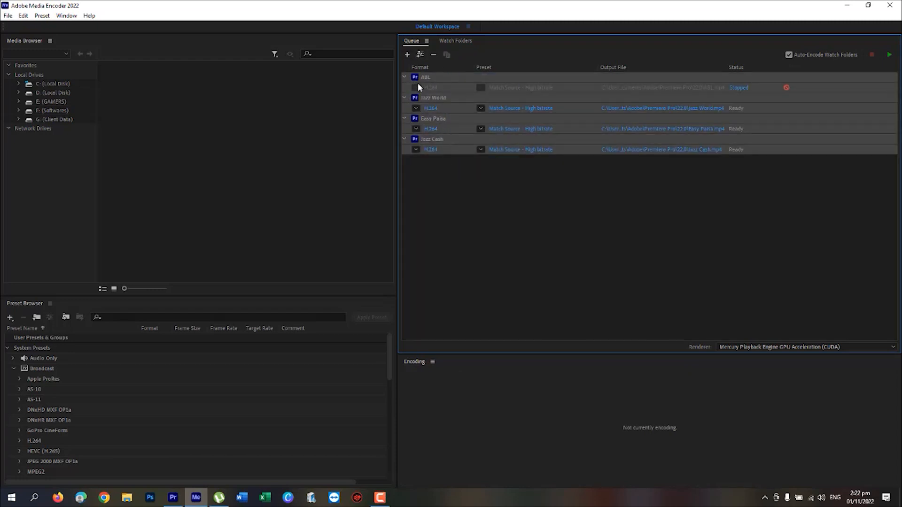
{"action": "right_click", "coordinate": [422, 77]}
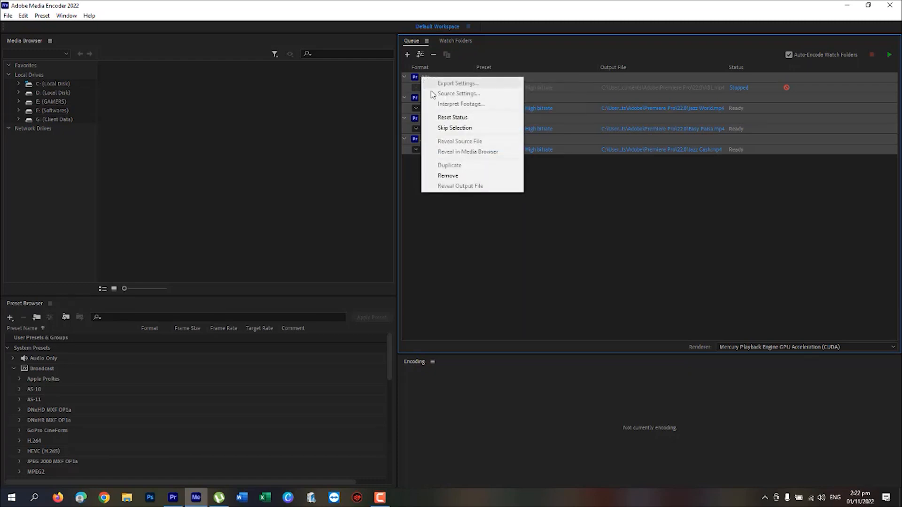
{"action": "left_click", "coordinate": [456, 177]}
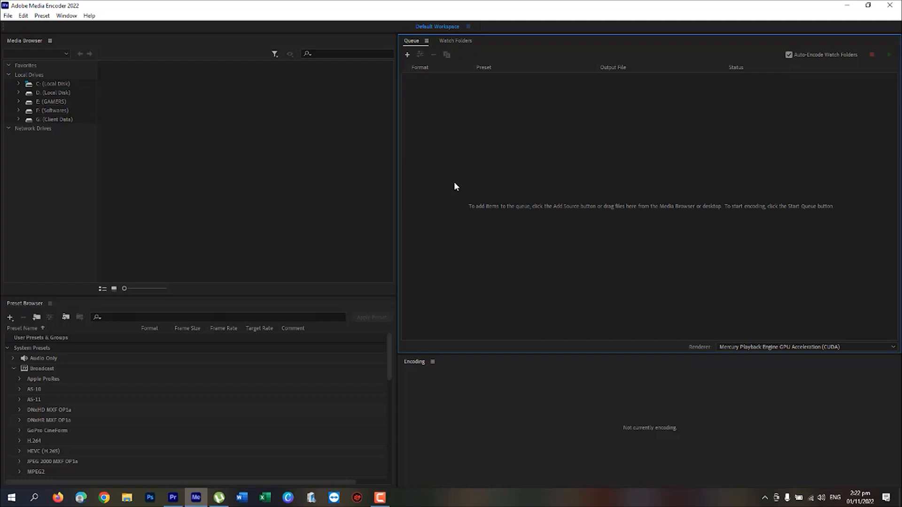
Undo the removal of the four sequences from the queue.
{"action": "left_click", "coordinate": [7, 16]}
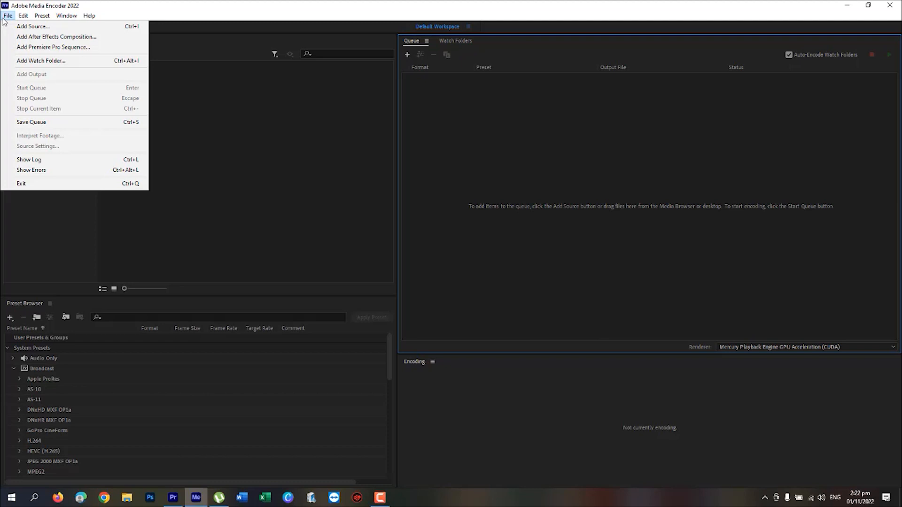
{"action": "left_click", "coordinate": [4, 17]}
{"action": "left_click", "coordinate": [21, 15]}
{"action": "mouse_move", "coordinate": [8, 16]}
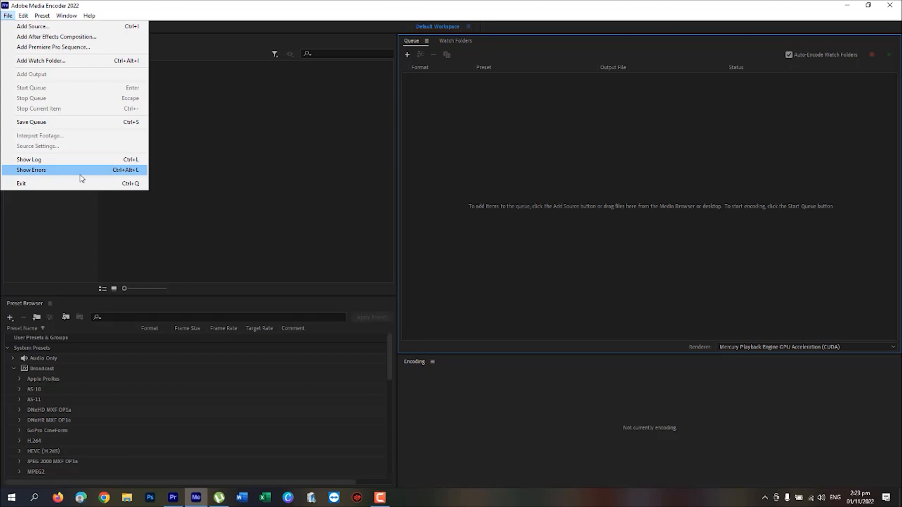
{"action": "mouse_move", "coordinate": [42, 15]}
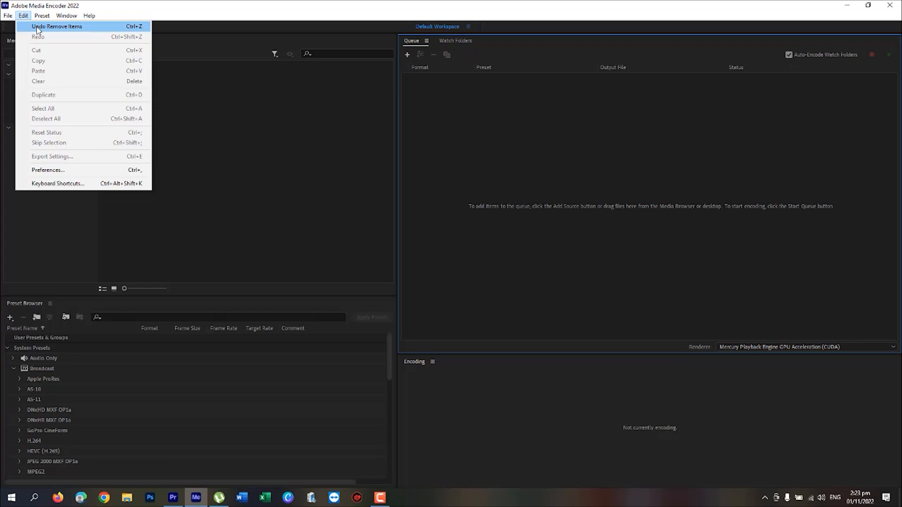
{"action": "left_click", "coordinate": [37, 27]}
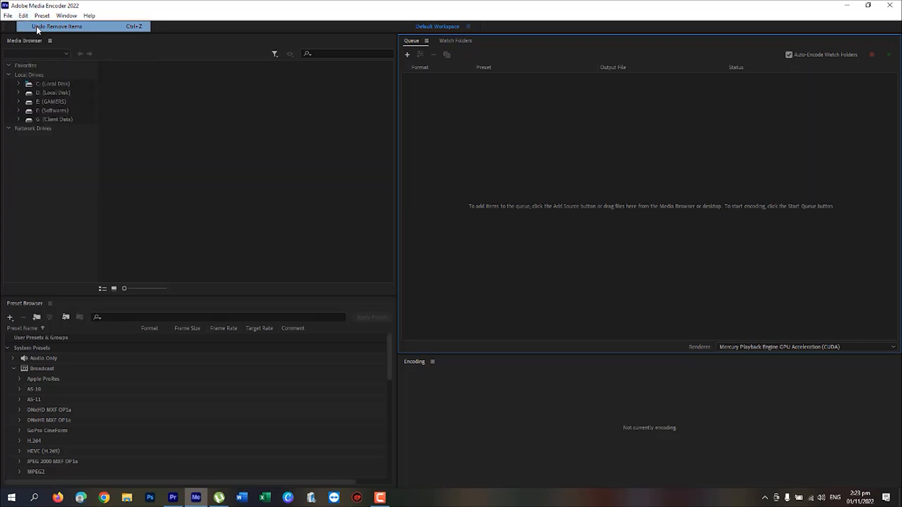
Select all four restored sequences and remove them from the queue again.
{"action": "left_click_drag", "start_coordinate": [557, 184], "coordinate": [427, 76]}
{"action": "right_click", "coordinate": [427, 75]}
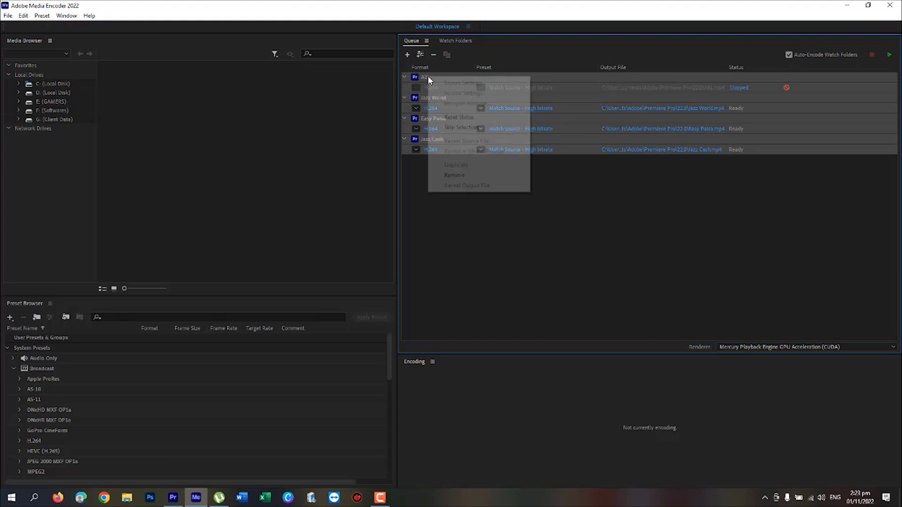
{"action": "left_click", "coordinate": [482, 176]}
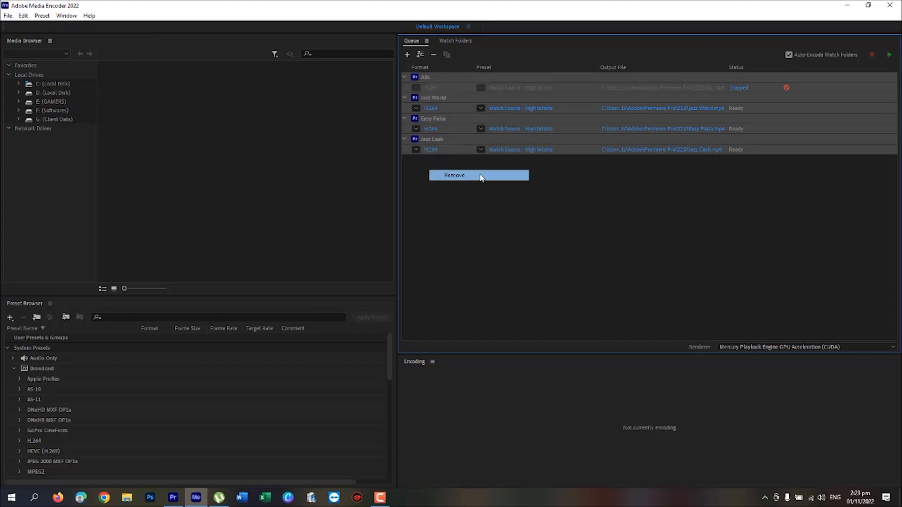
Open the preferences and review the Appearance, Audio Hardware, Media and Metadata settings.
{"action": "left_click", "coordinate": [23, 16]}
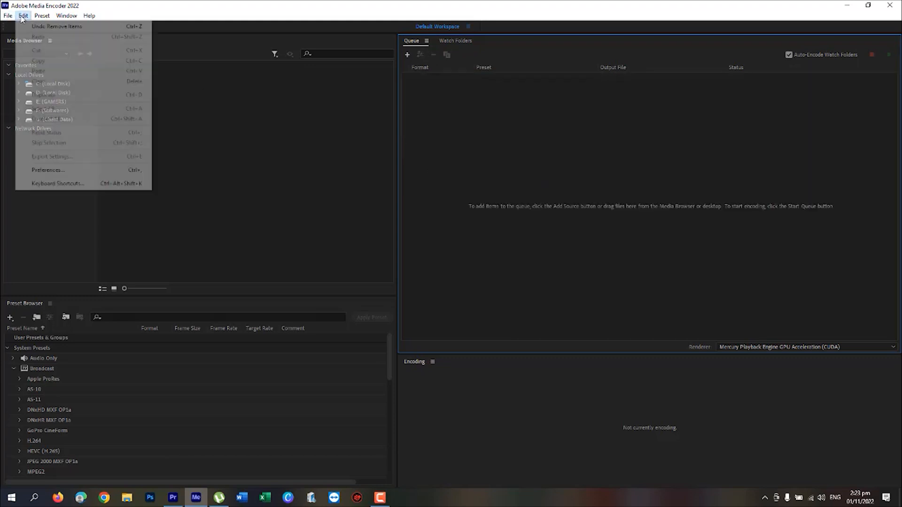
{"action": "left_click", "coordinate": [74, 172]}
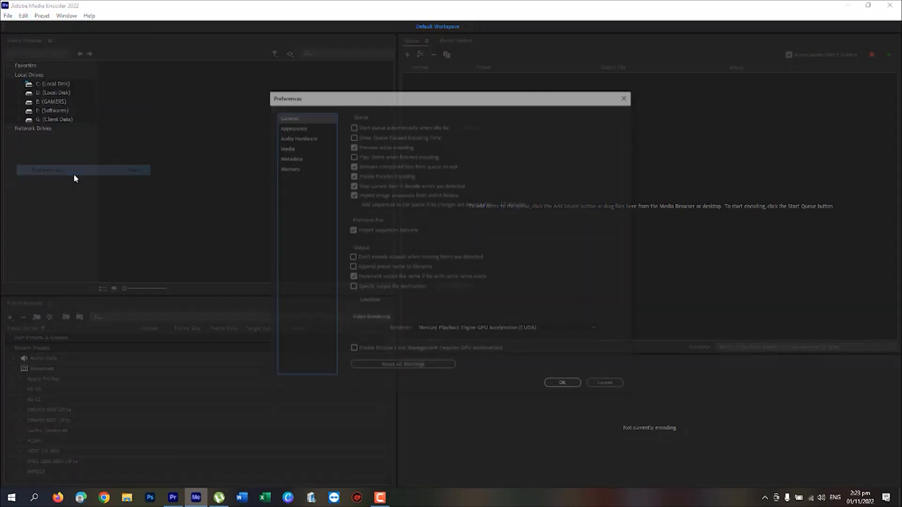
{"action": "left_click", "coordinate": [296, 126]}
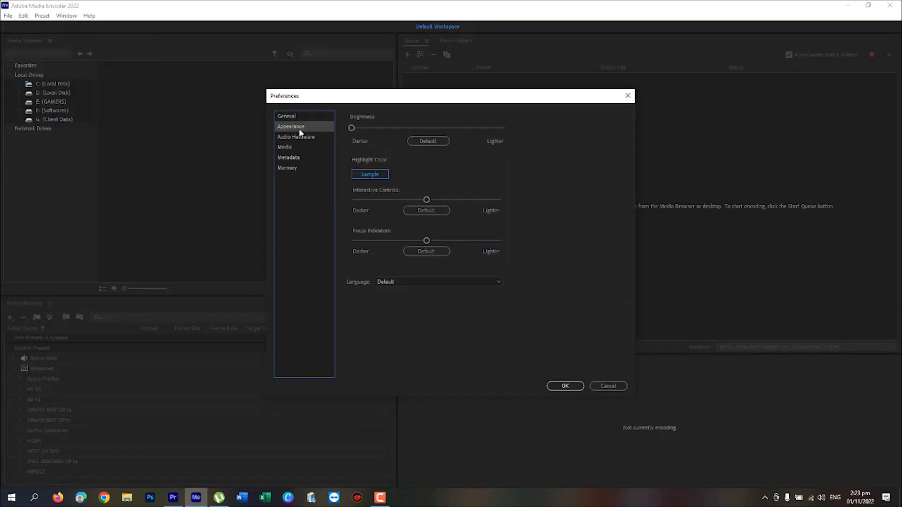
{"action": "left_click", "coordinate": [310, 137]}
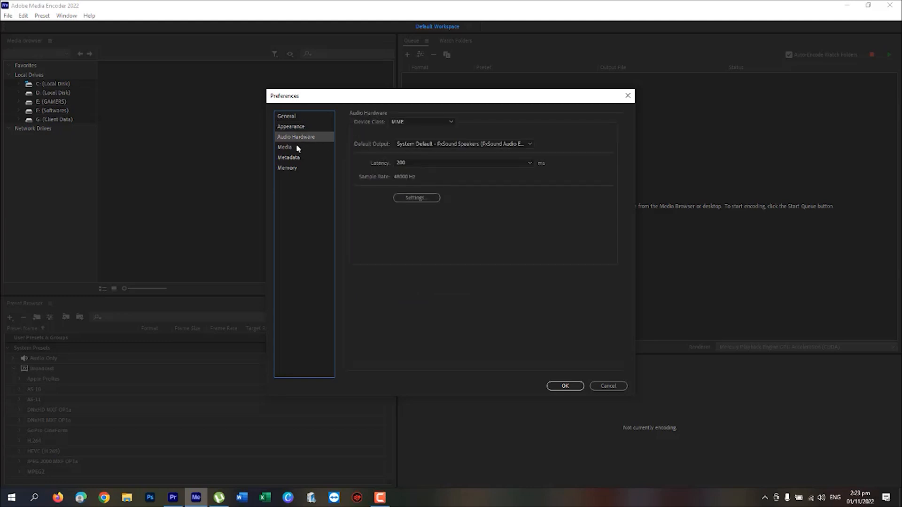
{"action": "left_click", "coordinate": [291, 145]}
{"action": "left_click", "coordinate": [289, 160]}
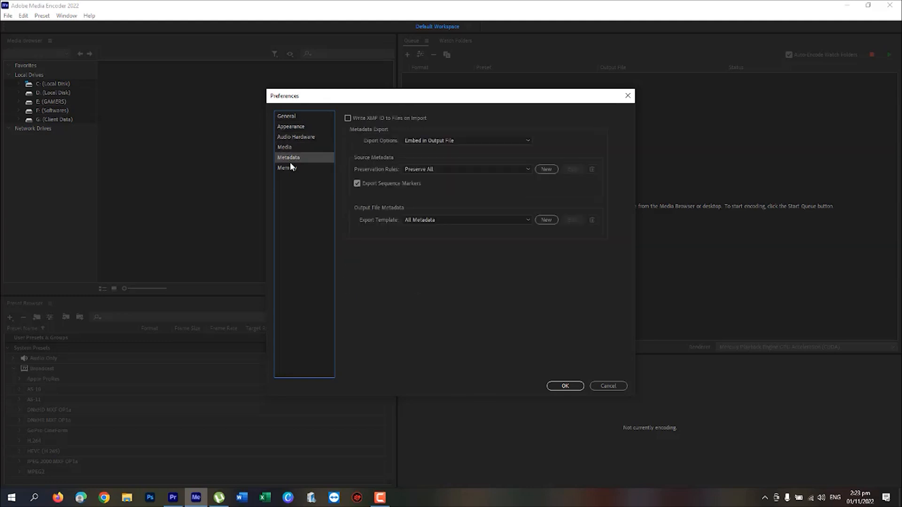
Set the RAM reserved for other applications to 6 GB in the Memory preferences and apply the preferences.
{"action": "left_click", "coordinate": [292, 167]}
{"action": "left_click", "coordinate": [491, 134]}
{"action": "left_click_drag", "start_coordinate": [487, 132], "coordinate": [488, 133]}
{"action": "left_click", "coordinate": [491, 133]}
{"action": "type", "text": "6"}
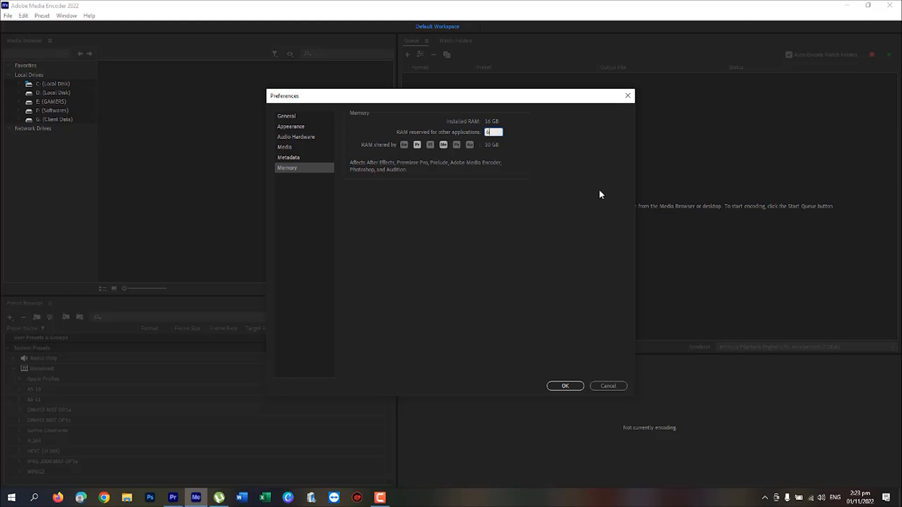
{"action": "left_click", "coordinate": [538, 285]}
{"action": "left_click", "coordinate": [566, 386]}
{"action": "left_click", "coordinate": [42, 16]}
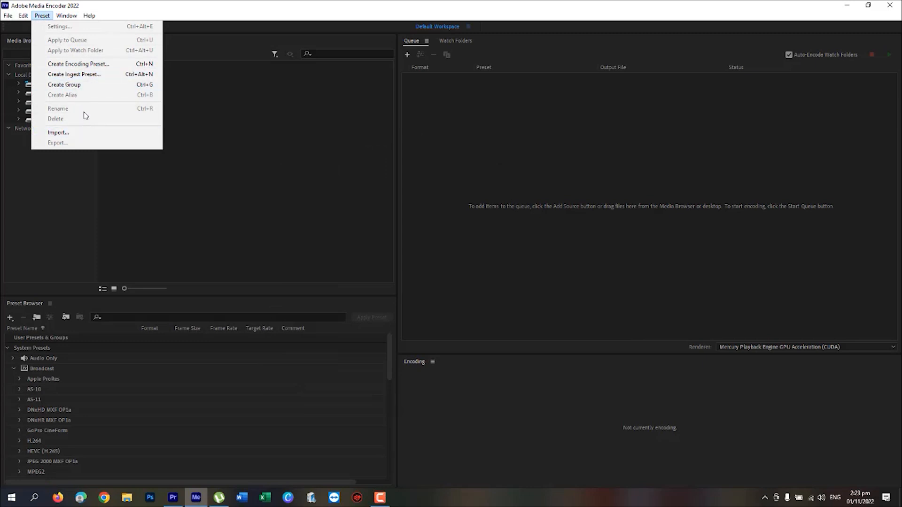
{"action": "mouse_move", "coordinate": [71, 17]}
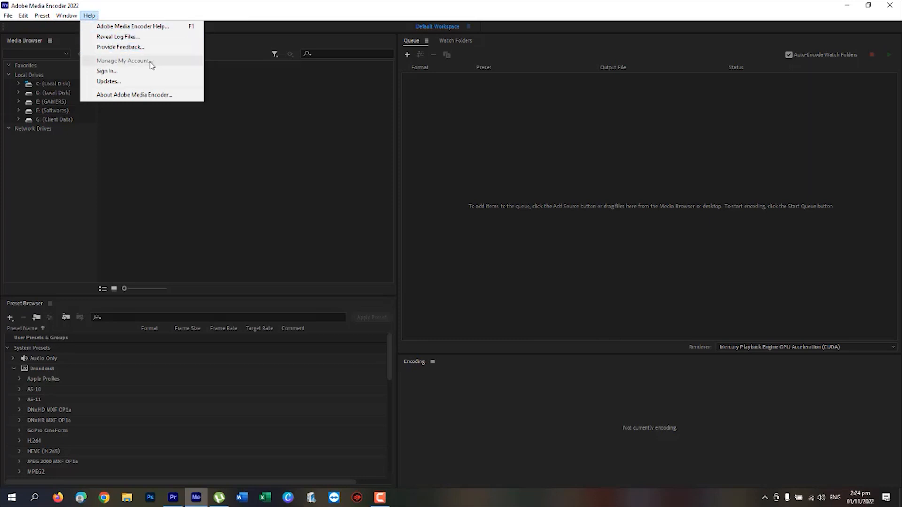
{"action": "left_click", "coordinate": [72, 302]}
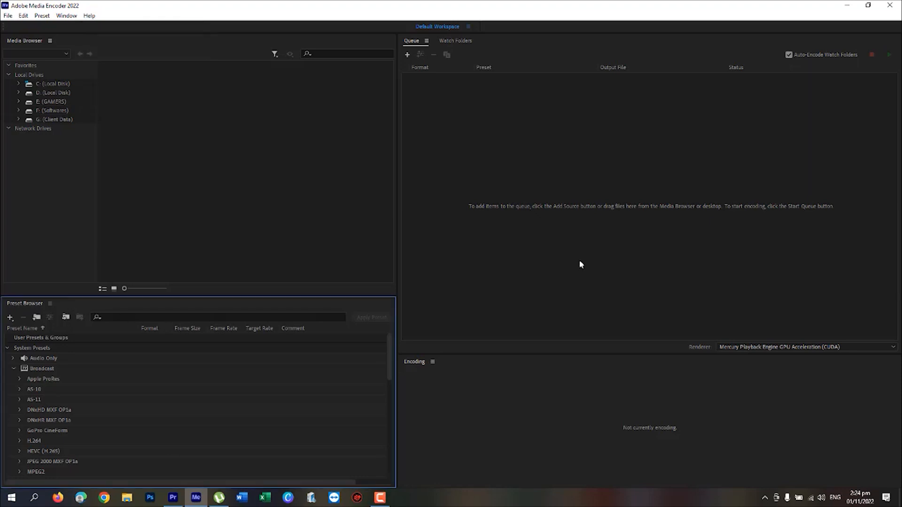